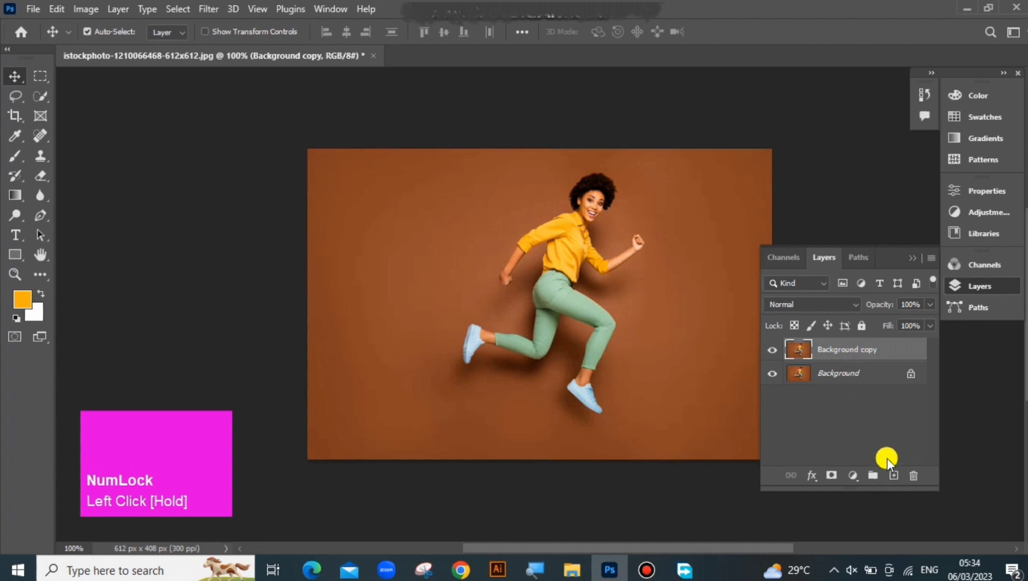
Step: Add a muted blue-violet Solid Color fill layer and place it beneath the Background copy layer
{"action": "left_click", "coordinate": [853, 476]}
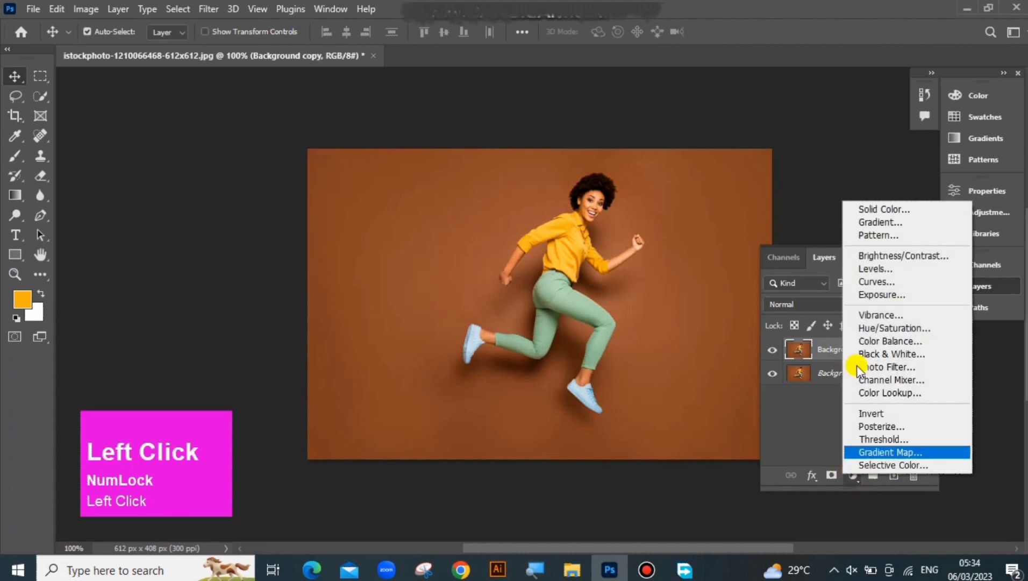
{"action": "left_click", "coordinate": [862, 208]}
{"action": "left_click_drag", "start_coordinate": [223, 285], "coordinate": [223, 276]}
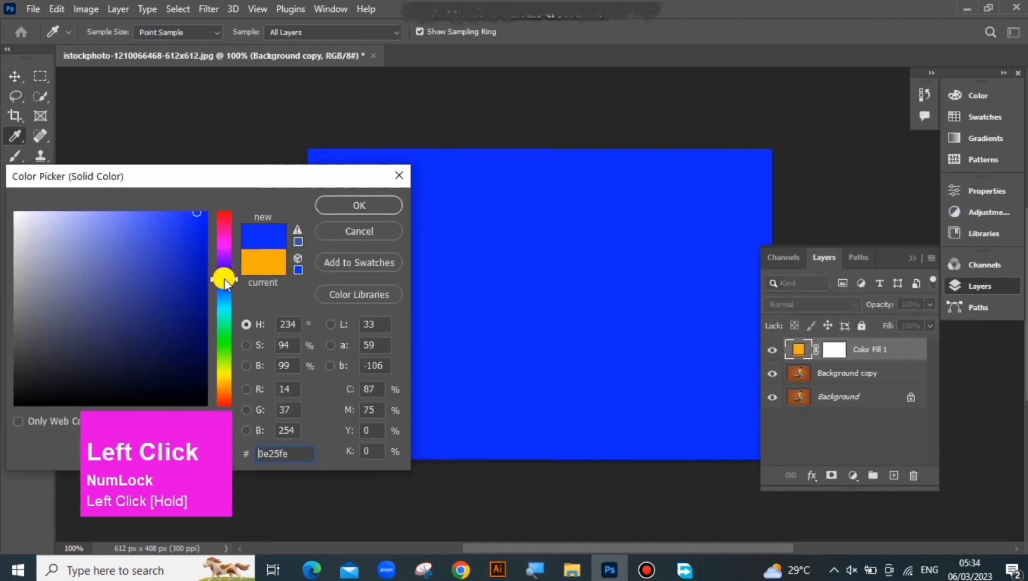
{"action": "left_click", "coordinate": [99, 293]}
{"action": "mouse_move", "coordinate": [99, 294]}
{"action": "left_mouse_down"}
{"action": "mouse_move", "coordinate": [81, 275]}
{"action": "mouse_move", "coordinate": [87, 260]}
{"action": "left_mouse_up"}
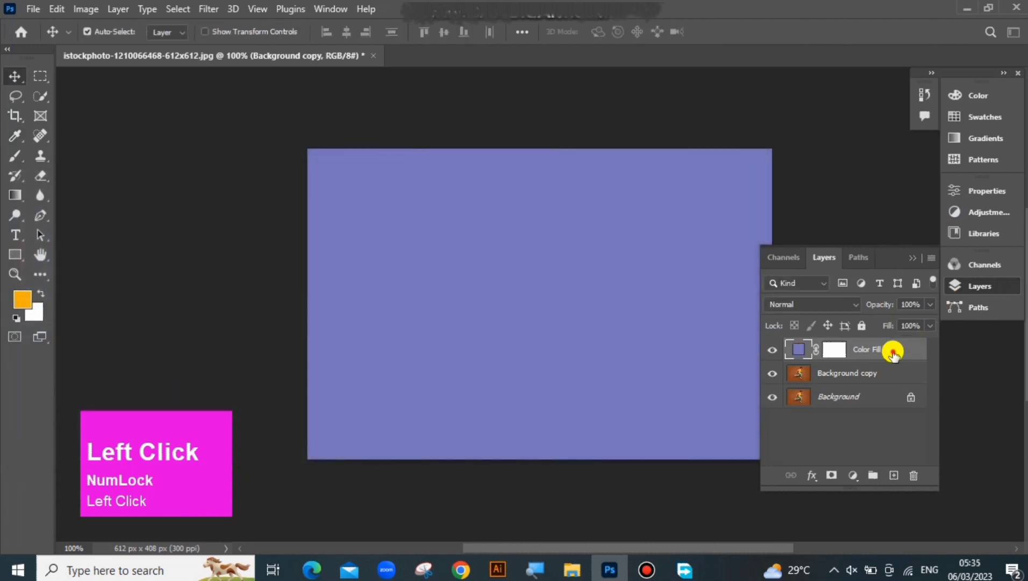
{"action": "left_click_drag", "start_coordinate": [888, 349], "coordinate": [890, 383]}
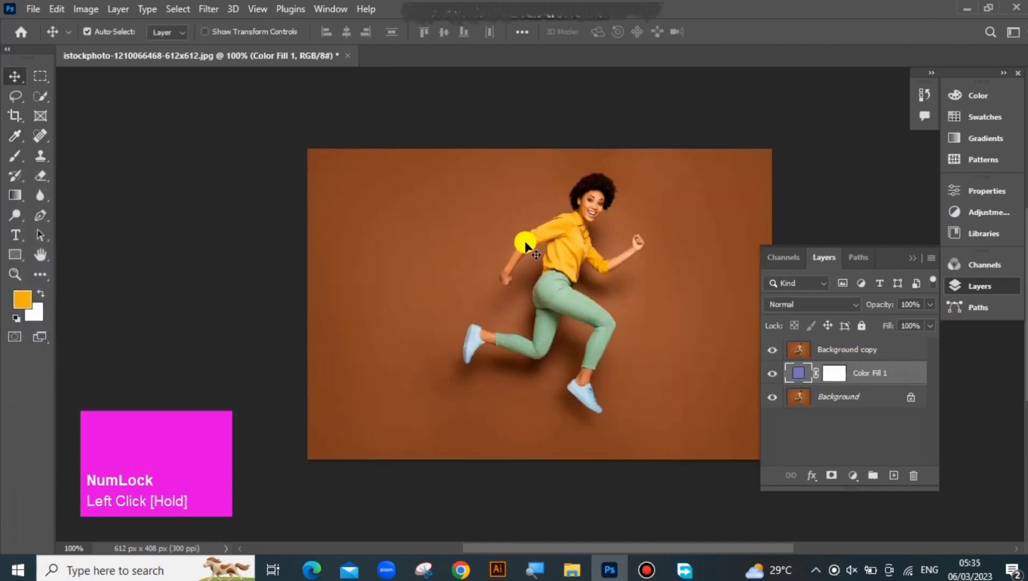
Step: Flip the whole canvas horizontally so the running woman faces the opposite way
{"action": "left_click", "coordinate": [815, 347]}
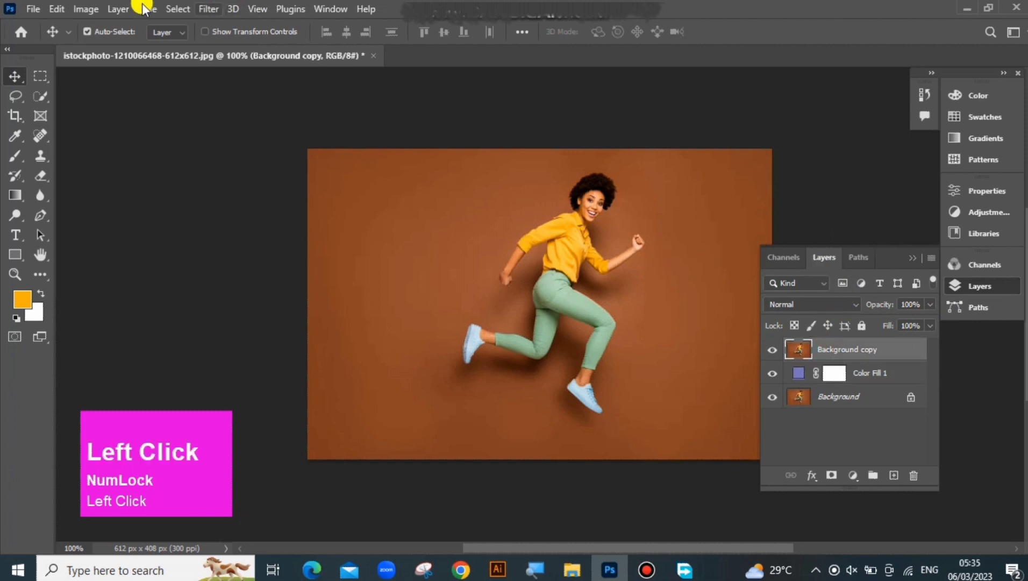
{"action": "left_click", "coordinate": [99, 9]}
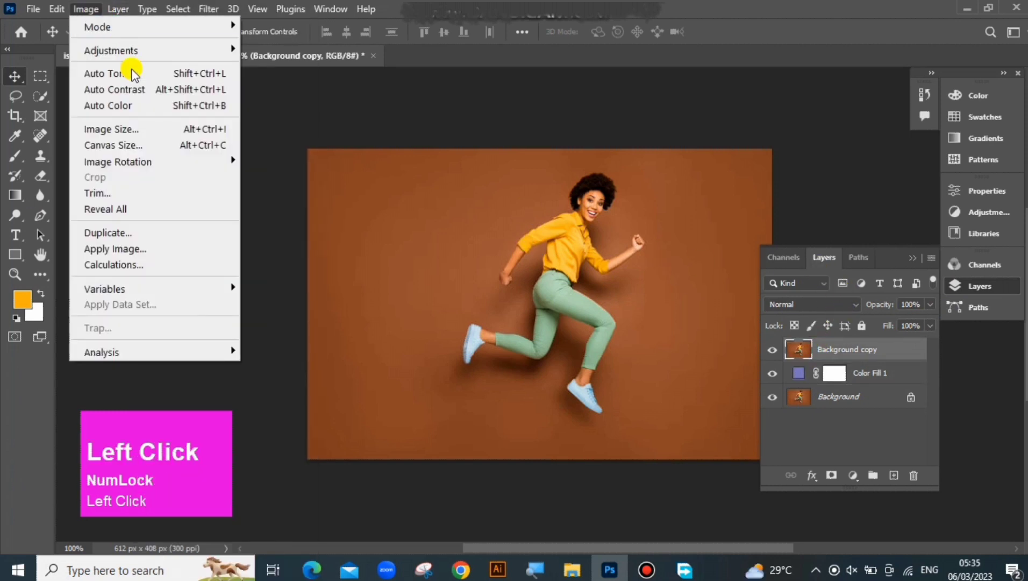
{"action": "mouse_move", "coordinate": [161, 161]}
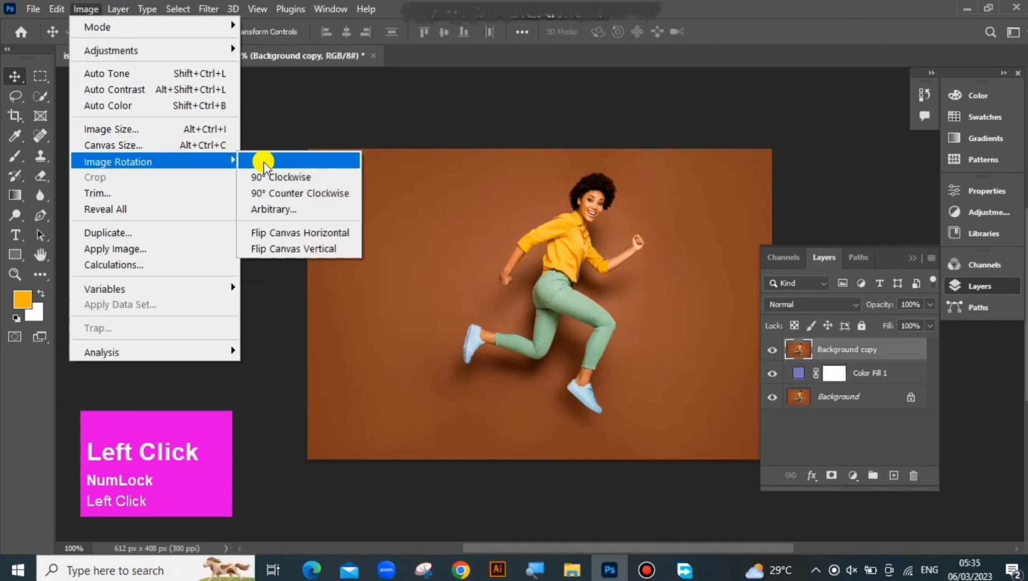
{"action": "left_click", "coordinate": [355, 236]}
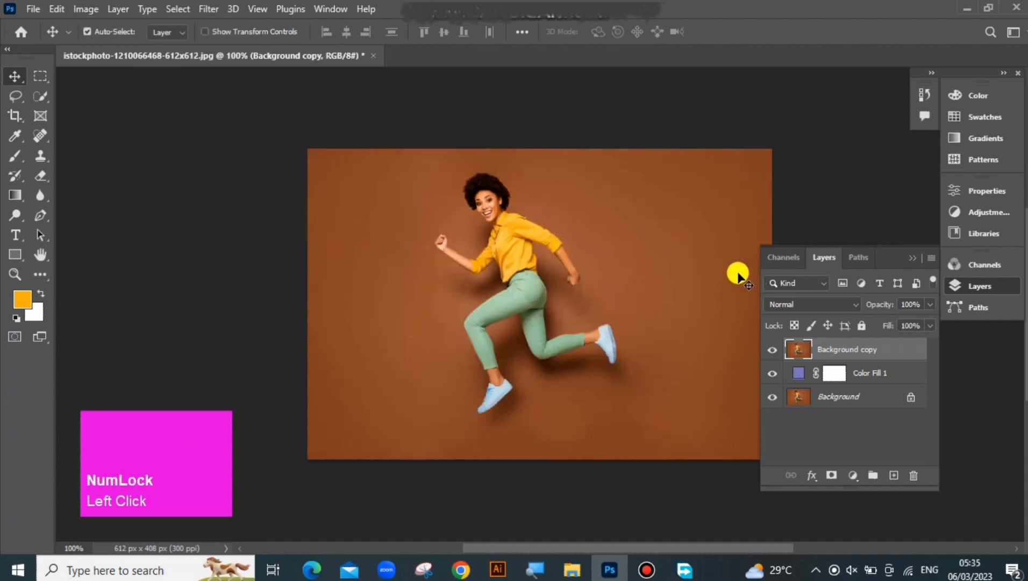
Step: Mask out the brown backdrop on Background copy using Select Subject, and shift the woman slightly to the right
{"action": "left_click", "coordinate": [178, 10]}
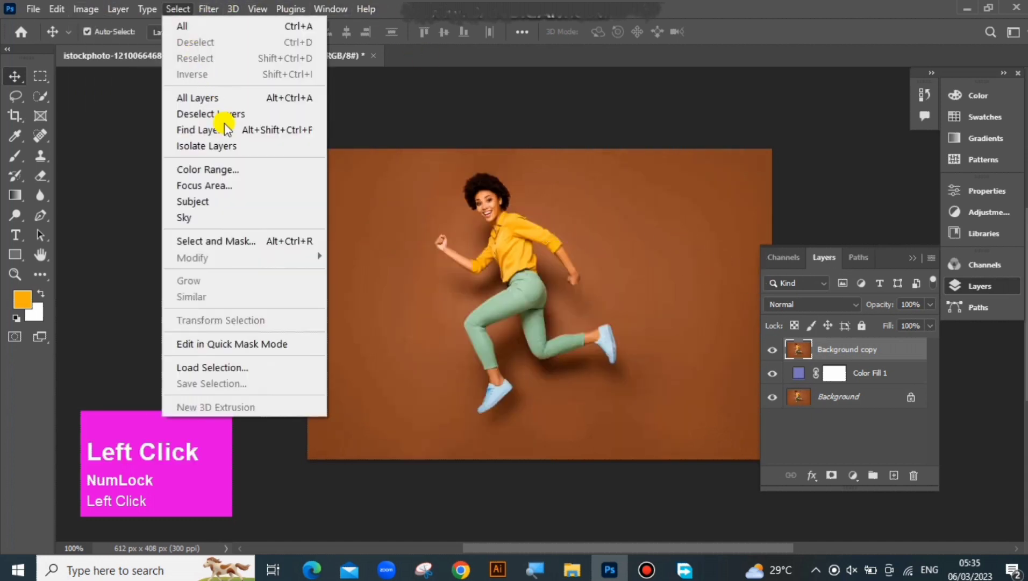
{"action": "left_click", "coordinate": [259, 200]}
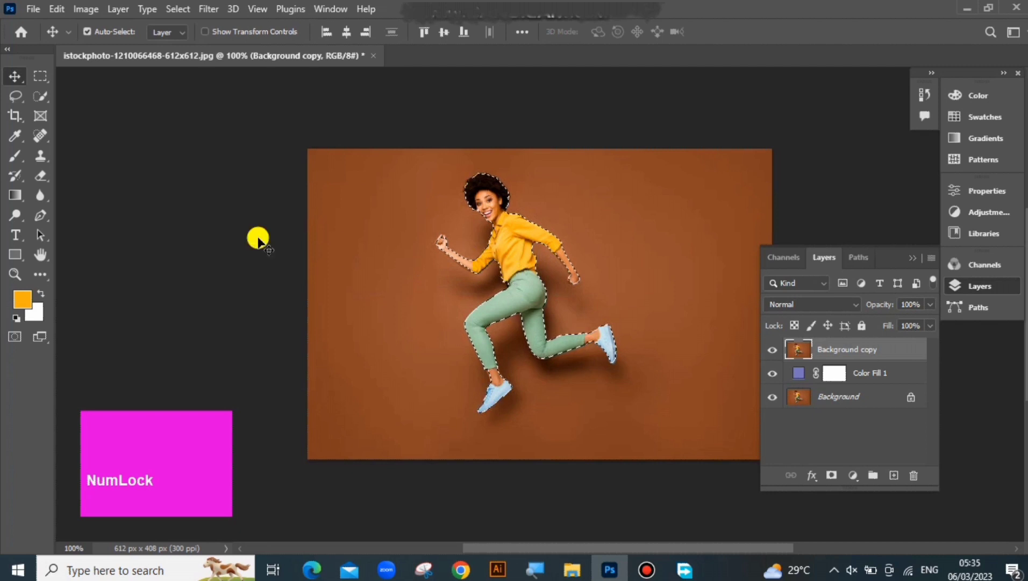
{"action": "right_click", "coordinate": [41, 96]}
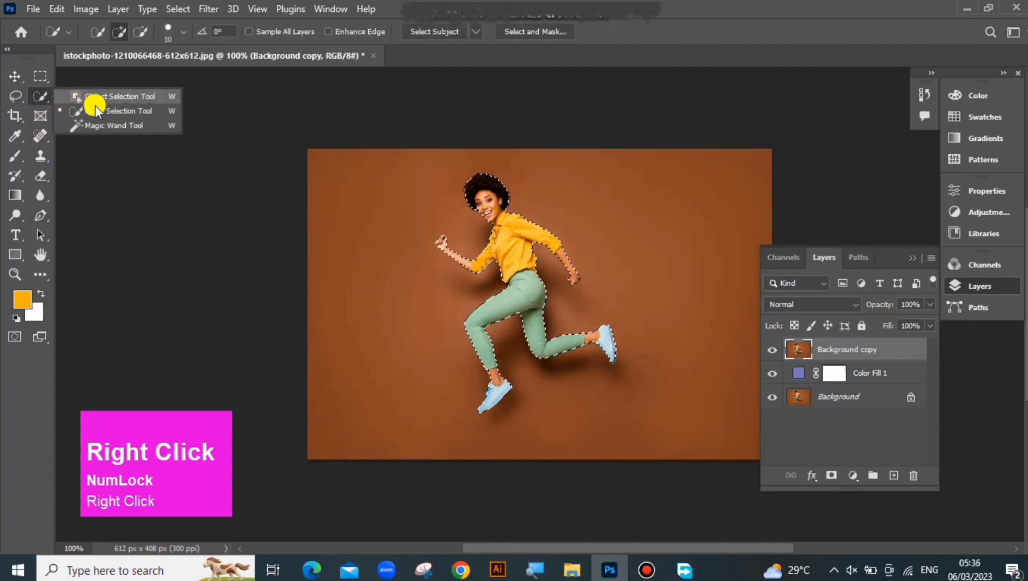
{"action": "left_click", "coordinate": [115, 30]}
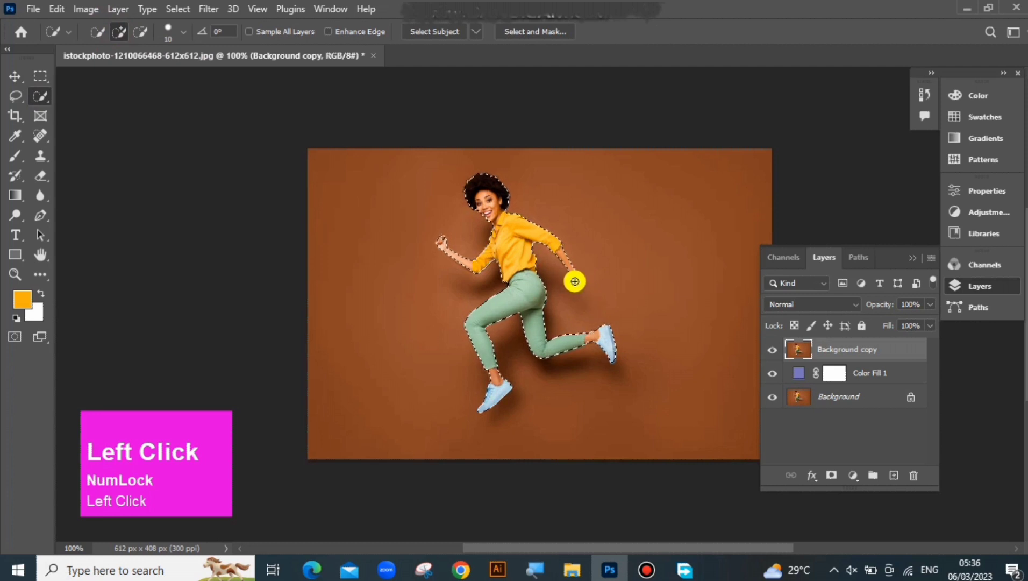
{"action": "left_click", "coordinate": [15, 77]}
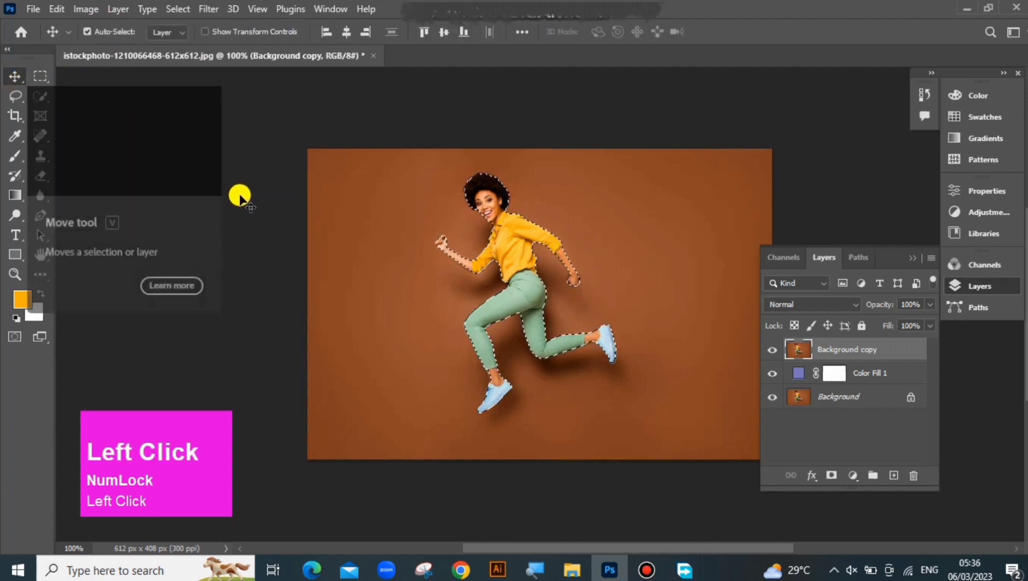
{"action": "left_click", "coordinate": [831, 476]}
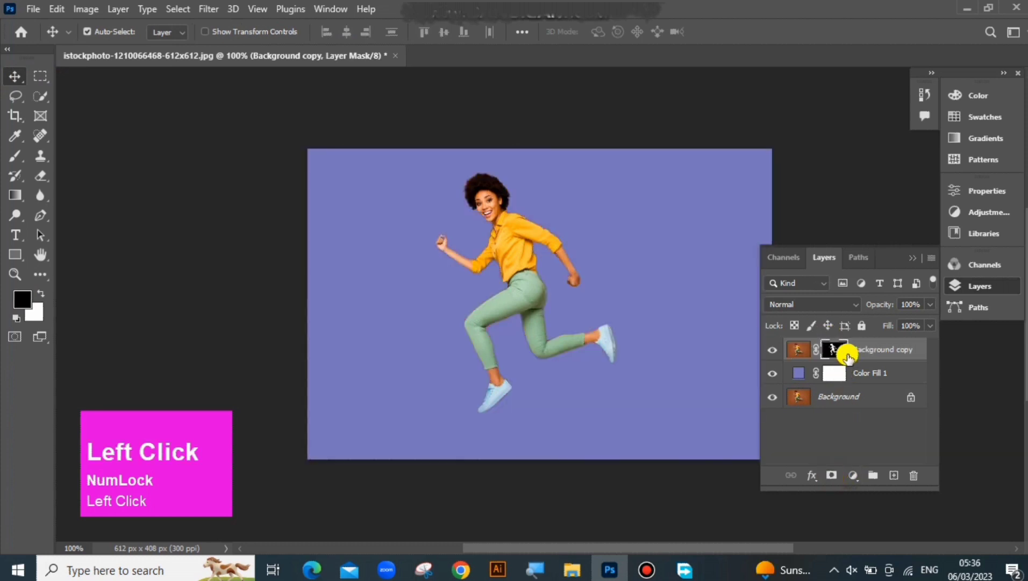
{"action": "left_click_drag", "start_coordinate": [503, 303], "coordinate": [531, 308]}
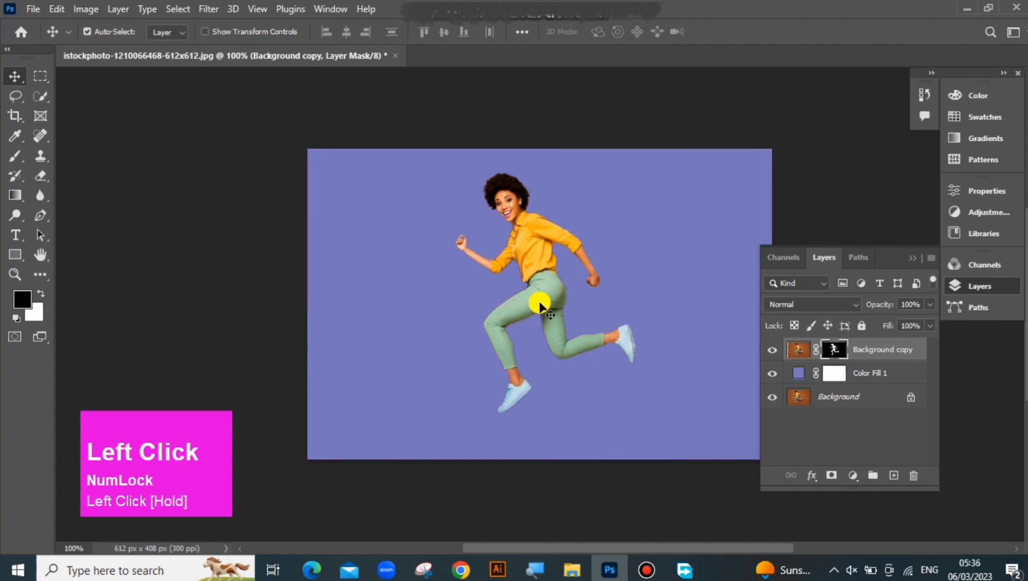
Step: Create a horizontal text box across the woman's body containing the word JUMP
{"action": "left_click", "coordinate": [19, 230]}
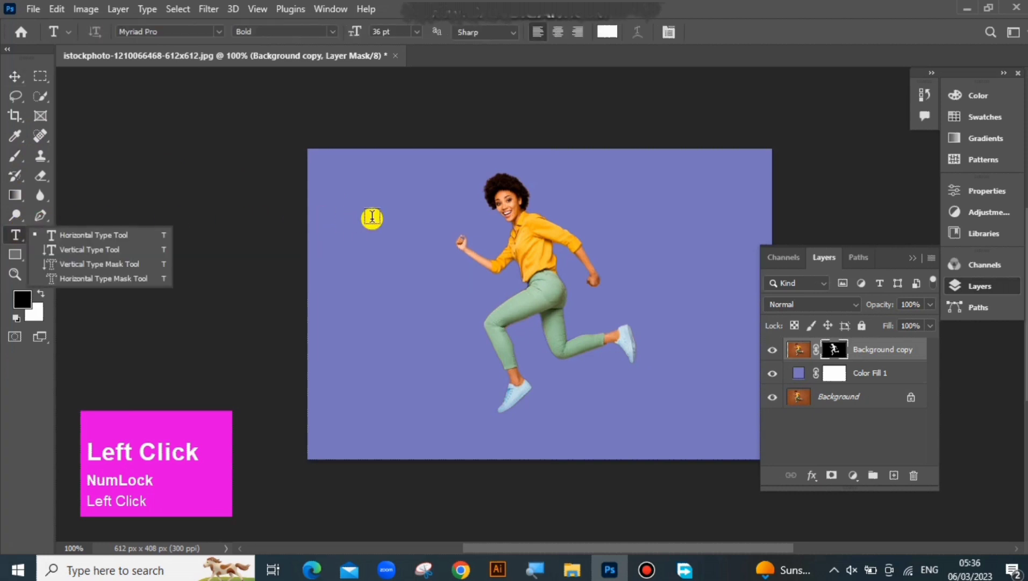
{"action": "left_click_drag", "start_coordinate": [347, 226], "coordinate": [702, 385]}
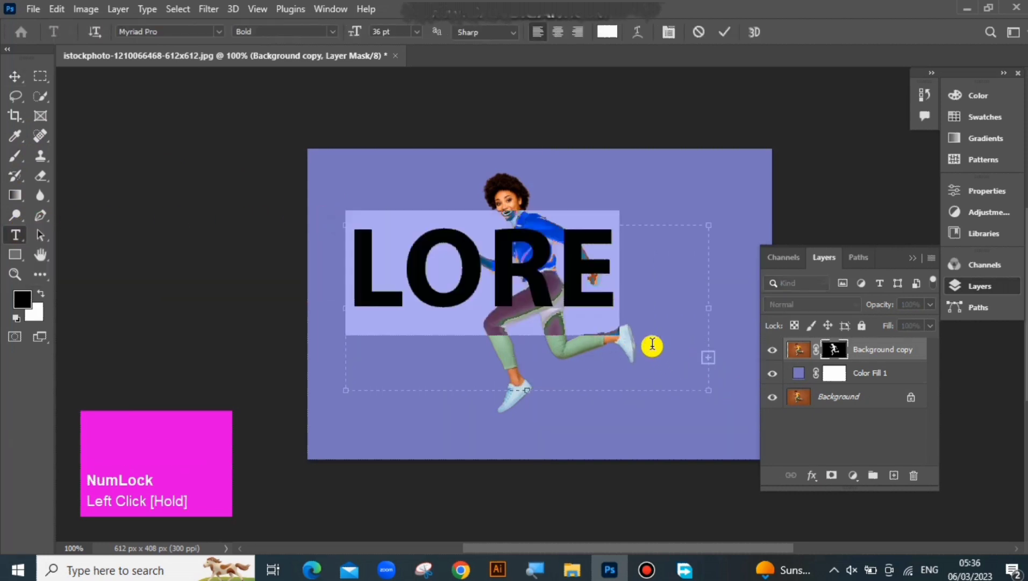
{"action": "key", "text": "BackSpace"}
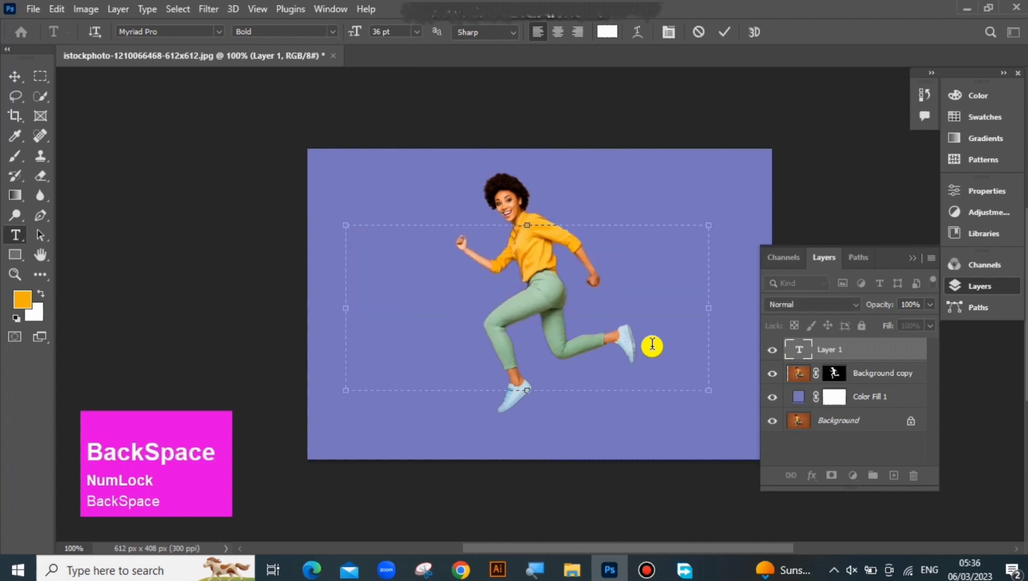
{"action": "type", "text": "JUM"}
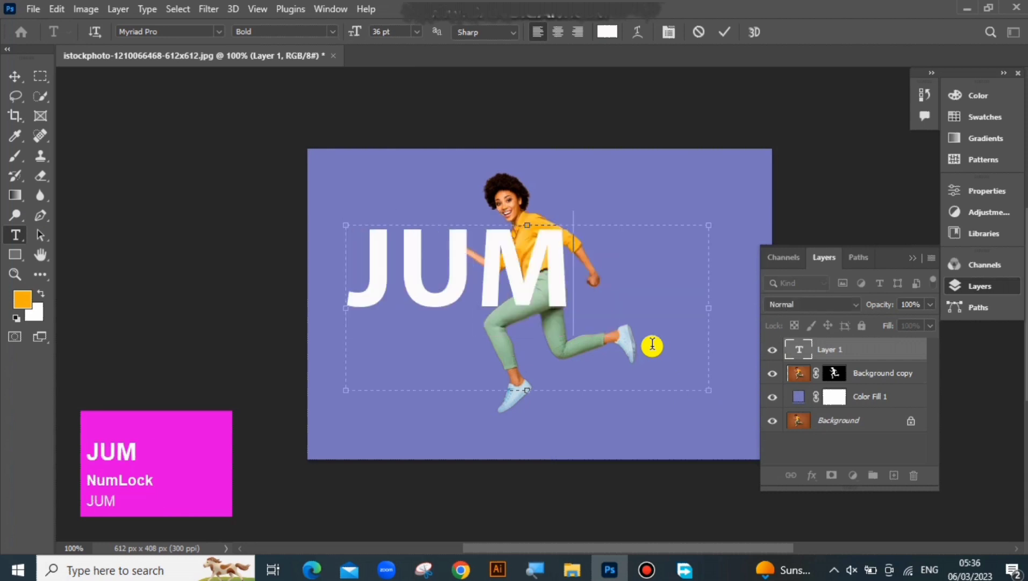
{"action": "type", "text": "P"}
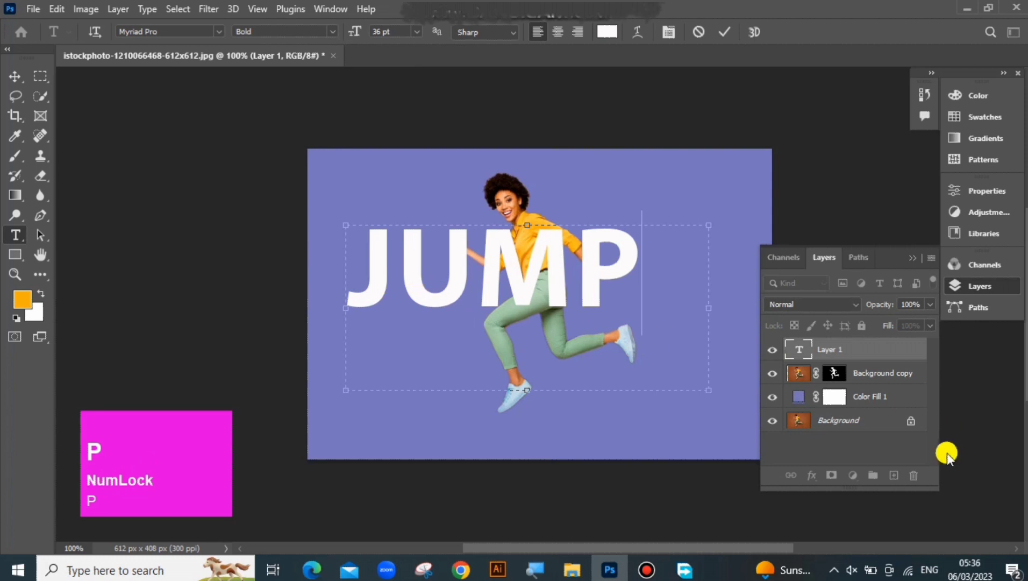
{"action": "left_click", "coordinate": [842, 348]}
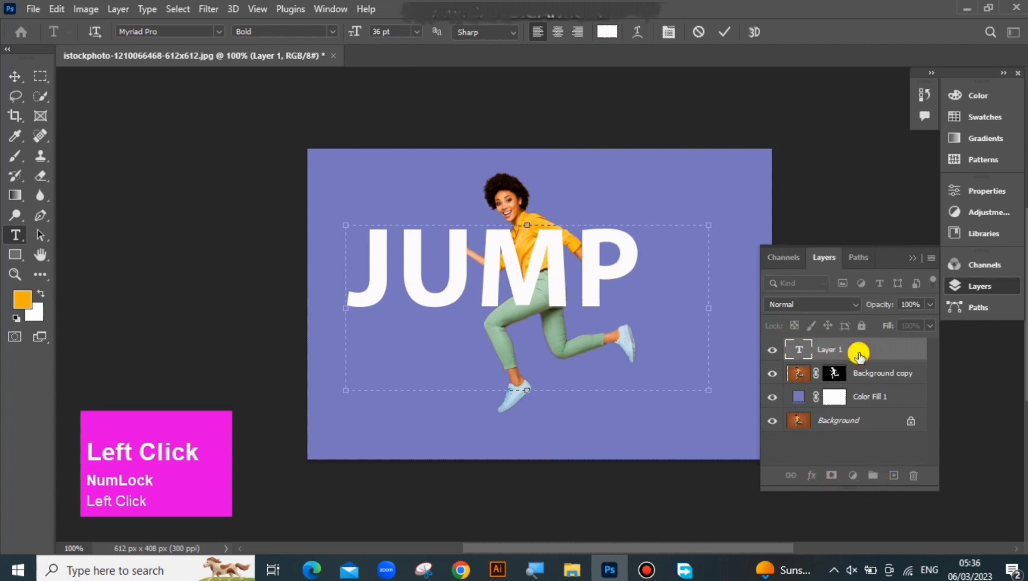
Step: Try a 30 pt font size on the JUMP text and return it to 36 pt
{"action": "left_click", "coordinate": [590, 283]}
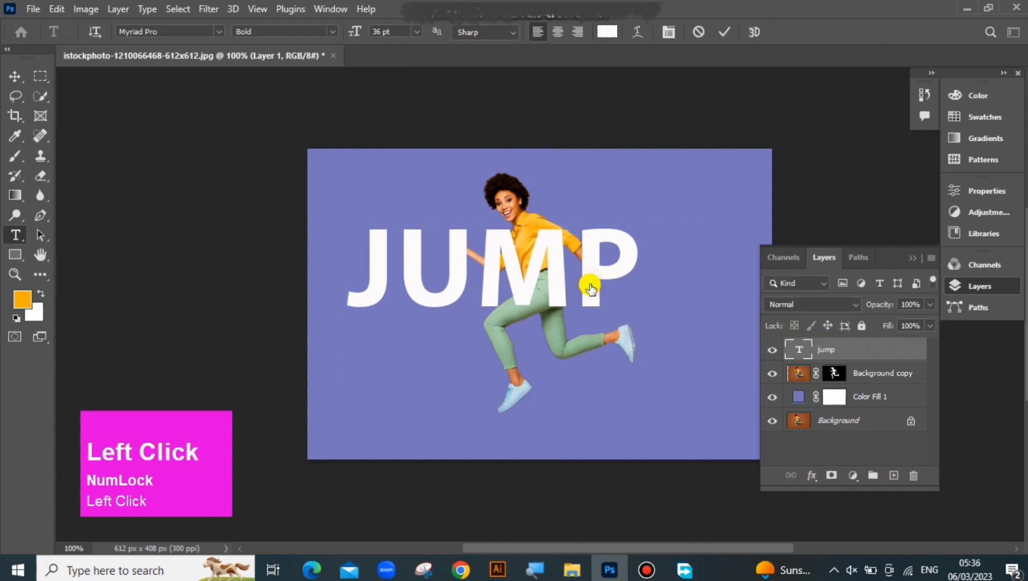
{"action": "left_click", "coordinate": [995, 192]}
{"action": "left_click", "coordinate": [788, 315]}
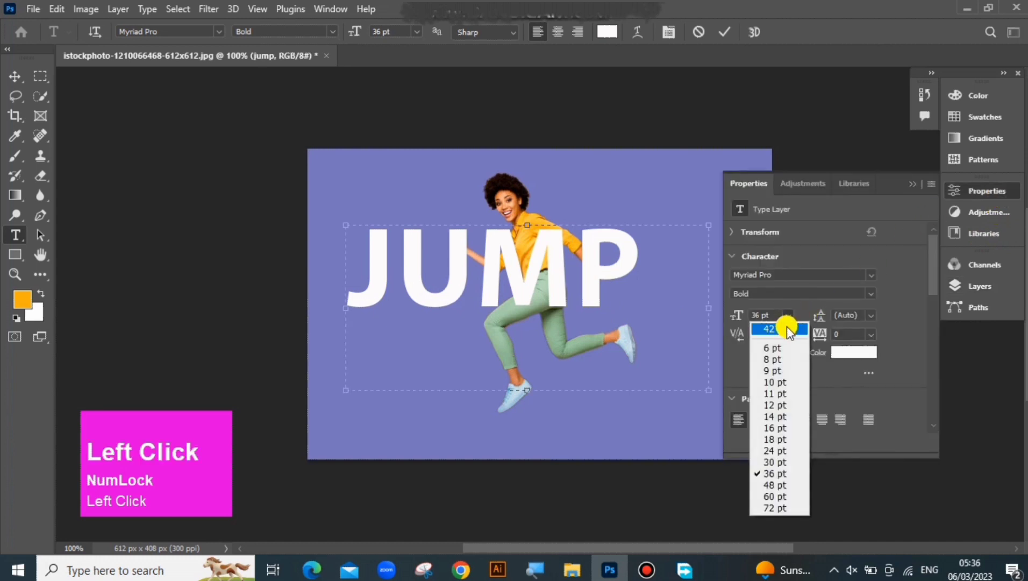
{"action": "left_click", "coordinate": [788, 459]}
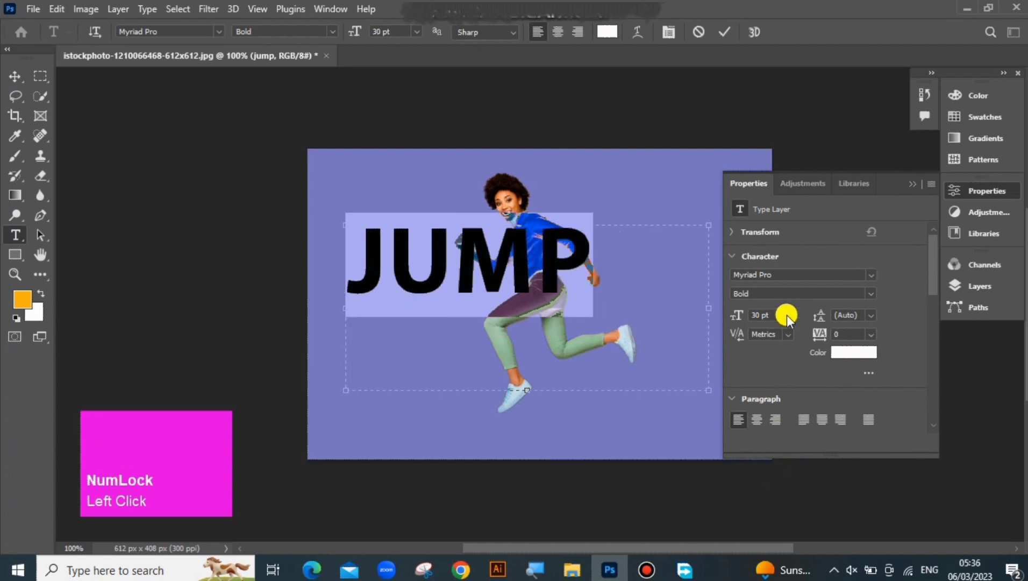
{"action": "left_click", "coordinate": [787, 316]}
{"action": "left_click", "coordinate": [773, 476]}
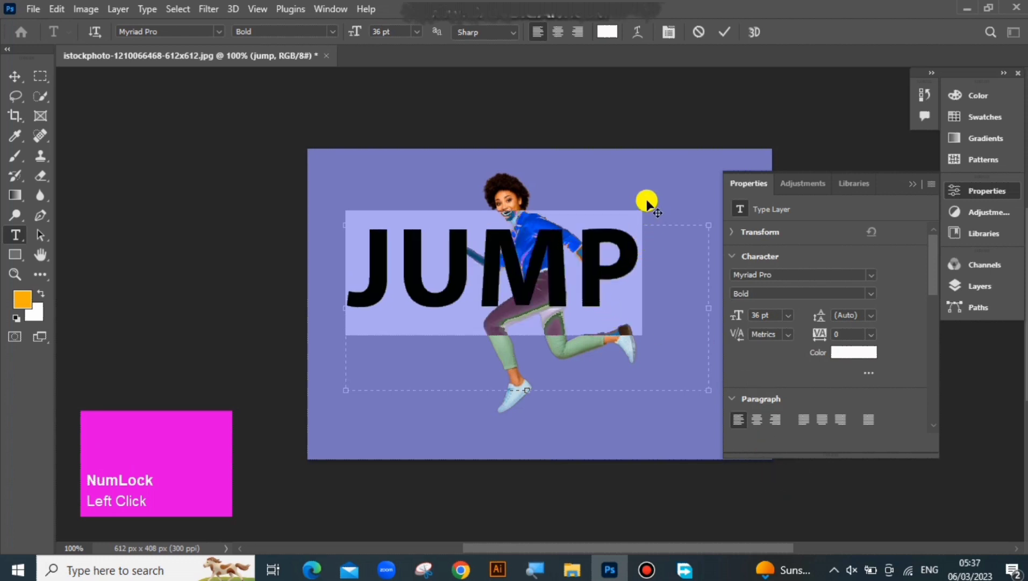
{"action": "left_click", "coordinate": [9, 78]}
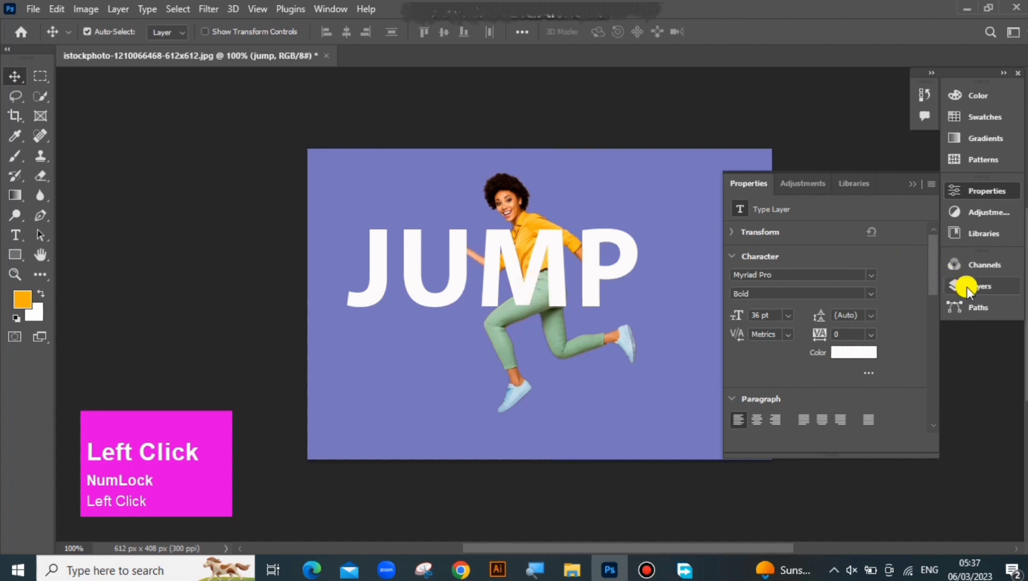
Step: Apply a Drop Shadow to the JUMP text layer with Multiply blending, 75% opacity, 3 px distance and 7 px size
{"action": "left_click", "coordinate": [967, 287]}
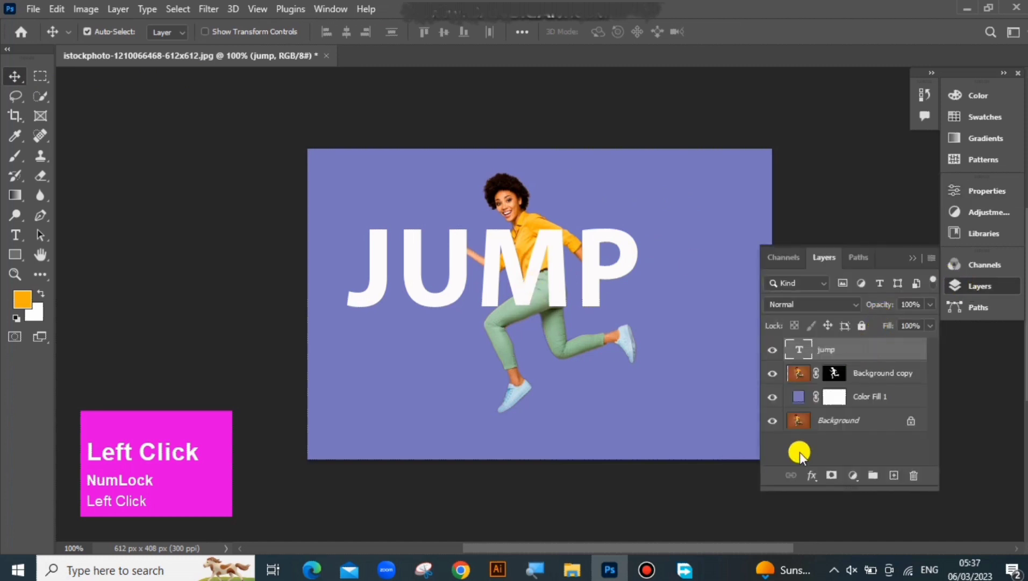
{"action": "left_click", "coordinate": [811, 475]}
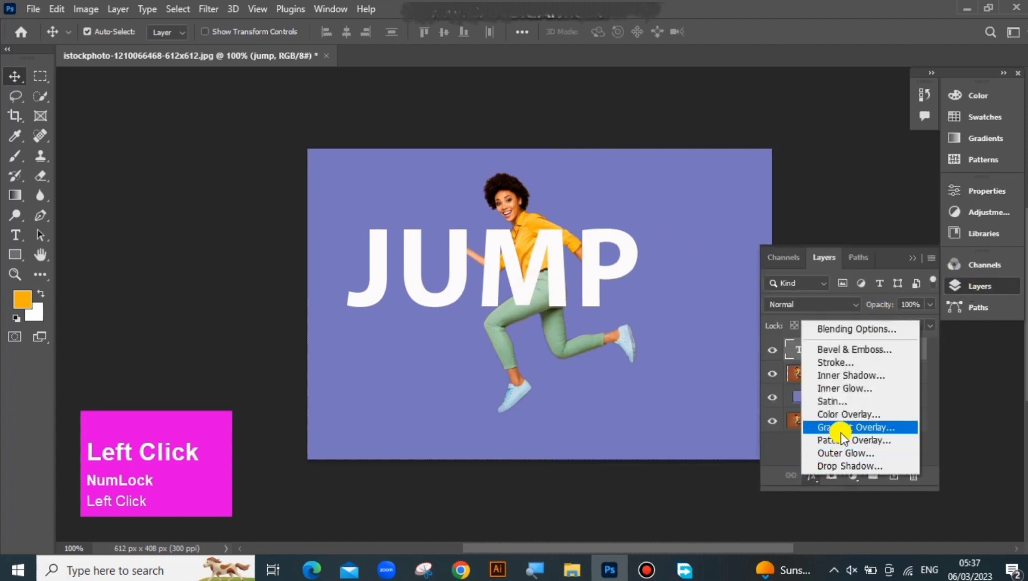
{"action": "left_click", "coordinate": [852, 464]}
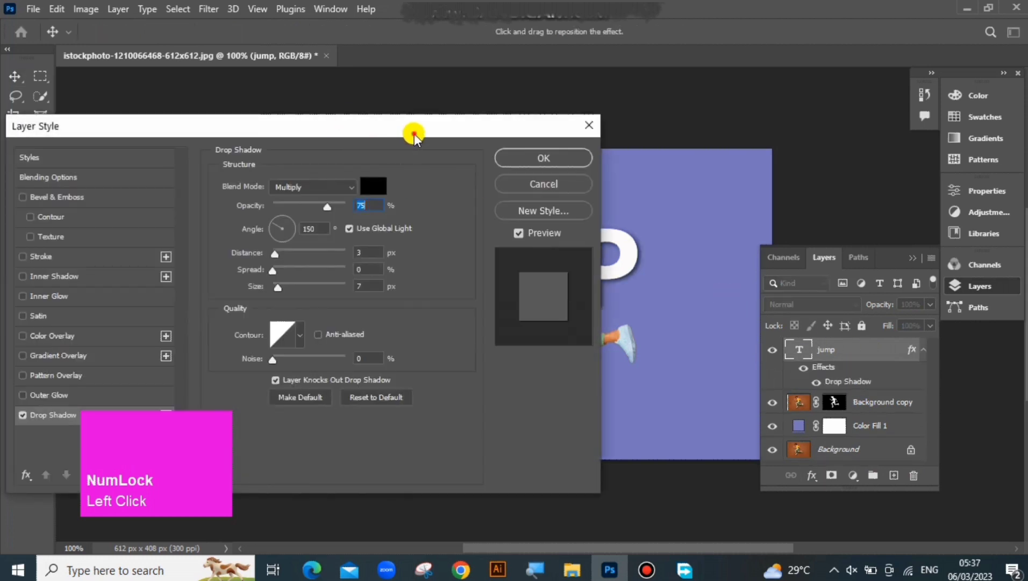
{"action": "left_click_drag", "start_coordinate": [398, 142], "coordinate": [203, 158]}
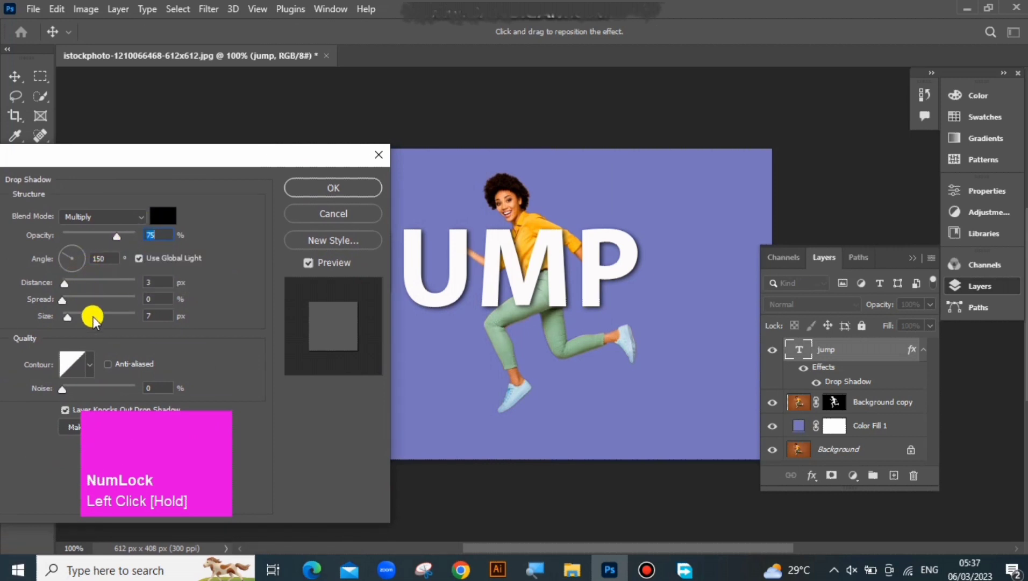
{"action": "left_click", "coordinate": [335, 190]}
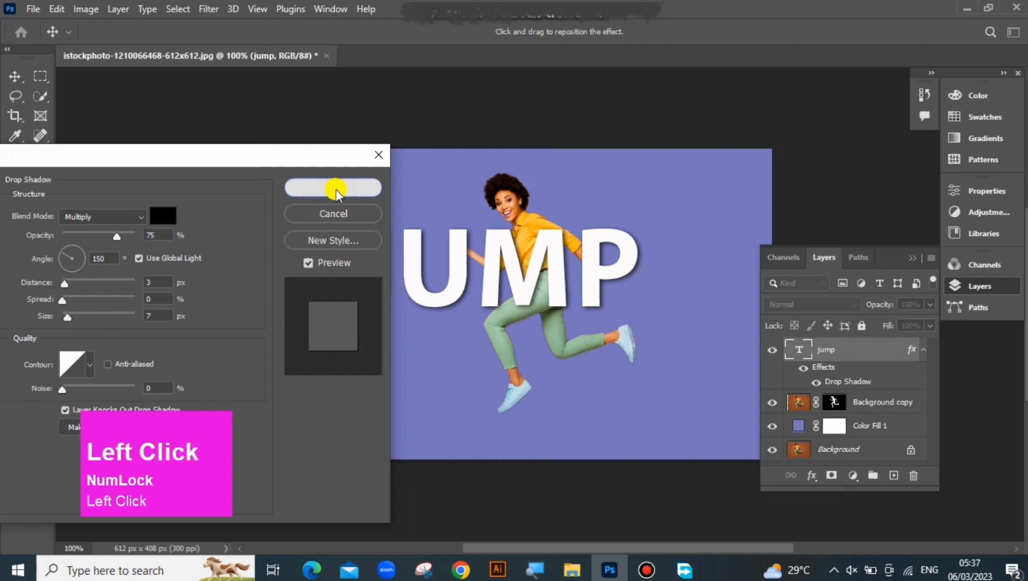
Step: Move the JUMP text down over the woman's legs and nudge it slightly left and down
{"action": "left_click_drag", "start_coordinate": [561, 267], "coordinate": [567, 334]}
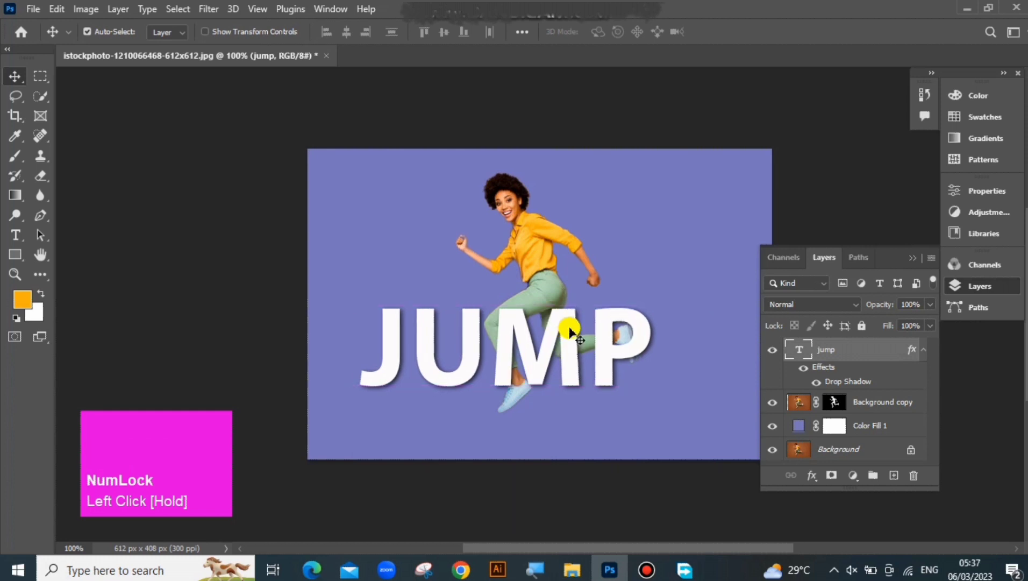
{"action": "key", "text": "Left"}
{"action": "key", "text": "Left"}
{"action": "key", "text": "Left"}
{"action": "key", "text": "Left"}
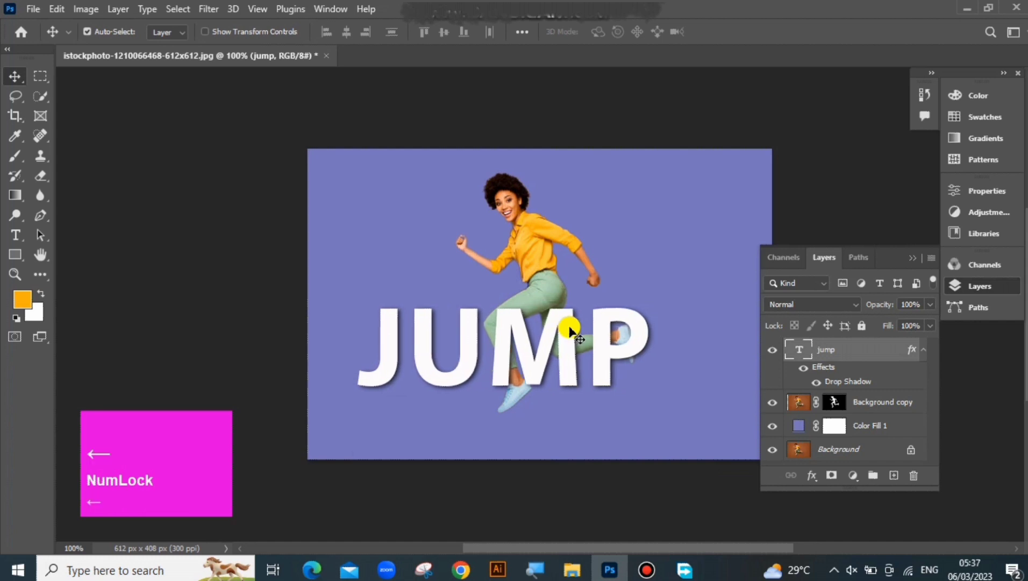
{"action": "key", "text": "Left"}
{"action": "key", "text": "Down"}
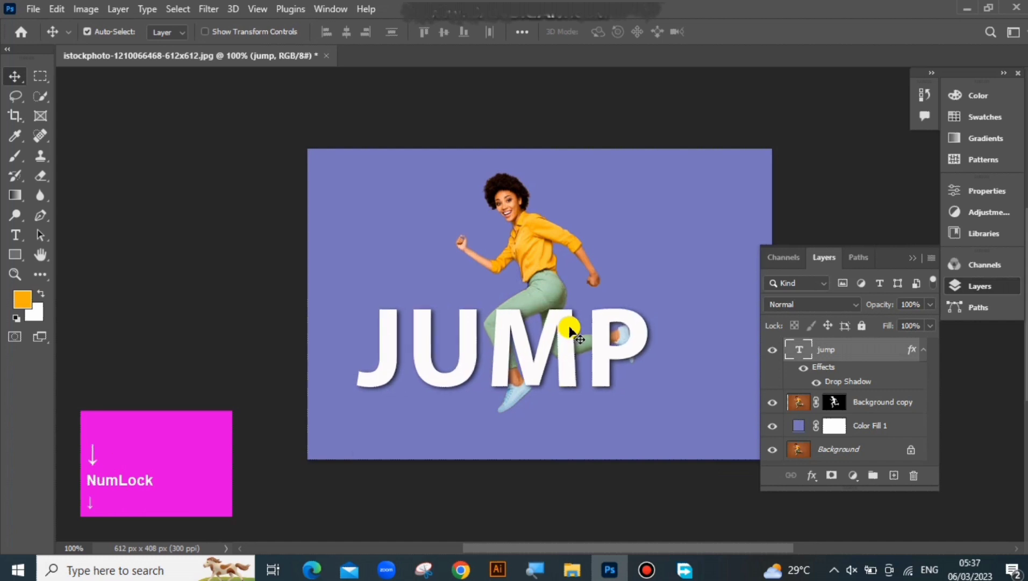
{"action": "key", "text": "Left"}
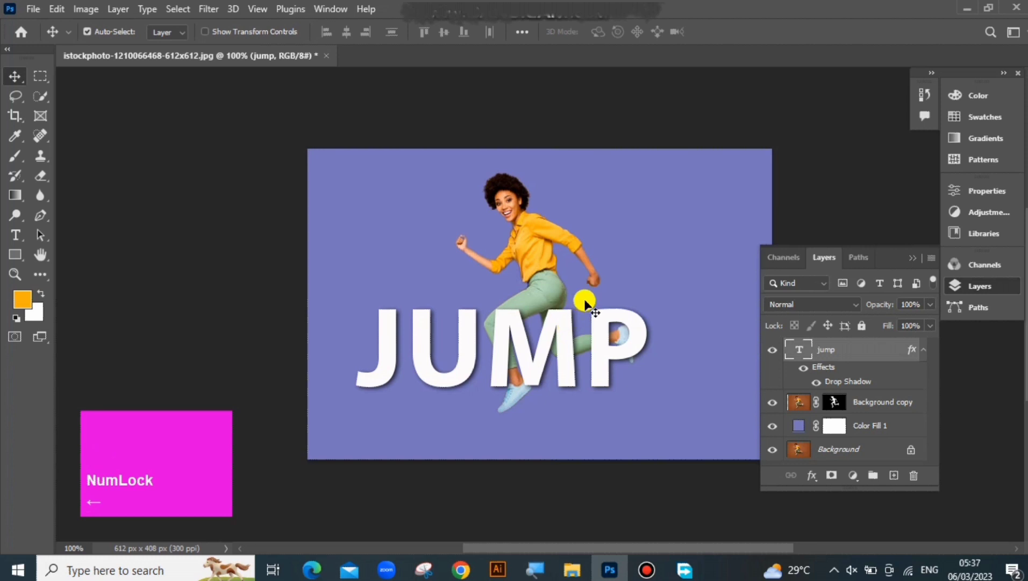
Step: Try the woman's cutout about 30 px further left and return it close to its original position
{"action": "left_click_drag", "start_coordinate": [549, 293], "coordinate": [528, 294]}
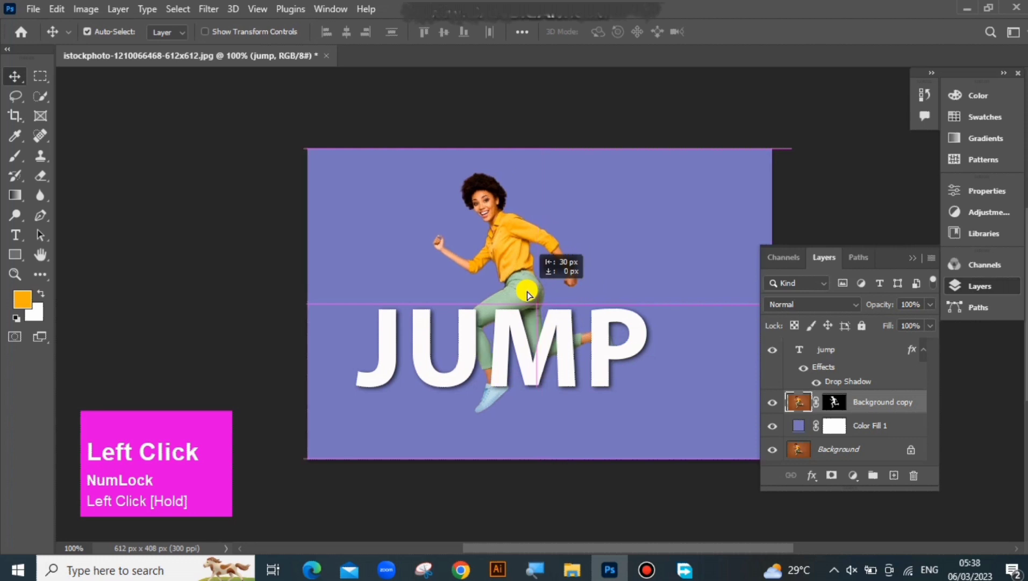
{"action": "mouse_move", "coordinate": [527, 294]}
{"action": "left_mouse_down"}
{"action": "mouse_move", "coordinate": [502, 293]}
{"action": "mouse_move", "coordinate": [555, 291]}
{"action": "mouse_move", "coordinate": [547, 292]}
{"action": "left_mouse_up"}
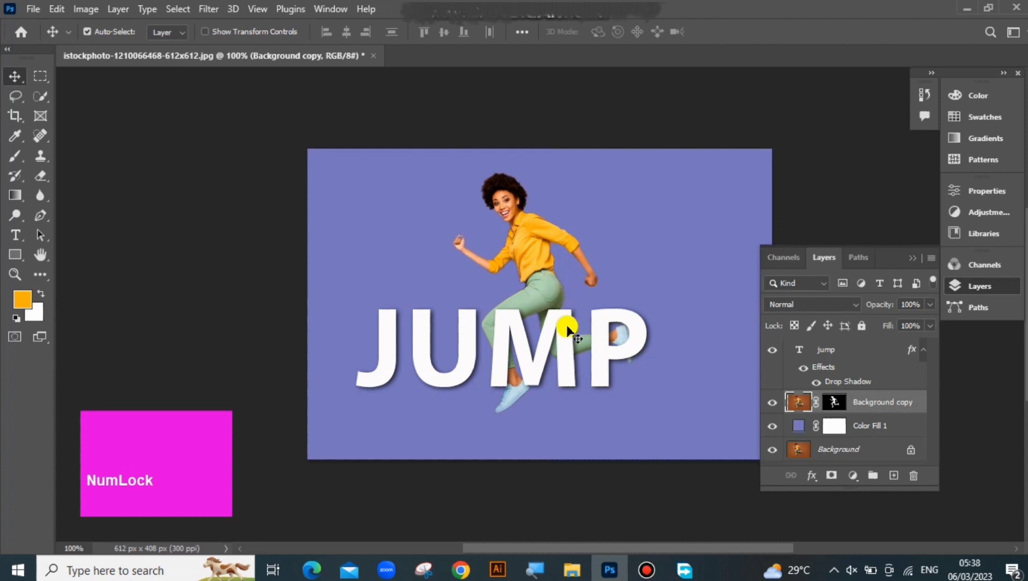
Step: Move the JUMP text to the right so the U and M overlap the woman's legs, and nudge it slightly left and down
{"action": "mouse_move", "coordinate": [562, 325]}
{"action": "left_mouse_down"}
{"action": "mouse_move", "coordinate": [603, 328]}
{"action": "mouse_move", "coordinate": [567, 336]}
{"action": "left_mouse_up"}
{"action": "left_click", "coordinate": [606, 269]}
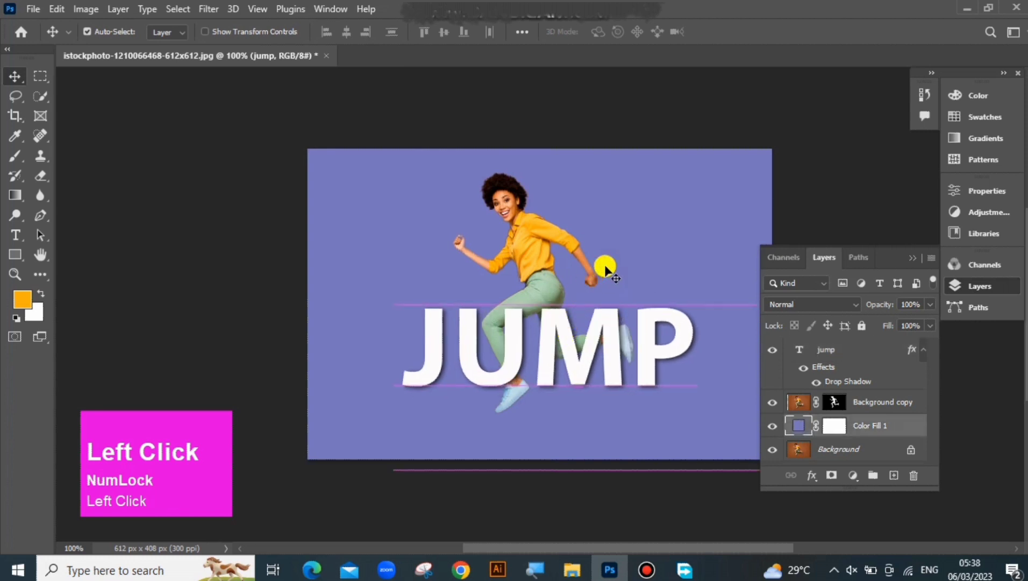
{"action": "left_click", "coordinate": [907, 260]}
{"action": "left_click_drag", "start_coordinate": [559, 340], "coordinate": [565, 336]}
{"action": "key", "text": "Left"}
{"action": "key", "text": "Left"}
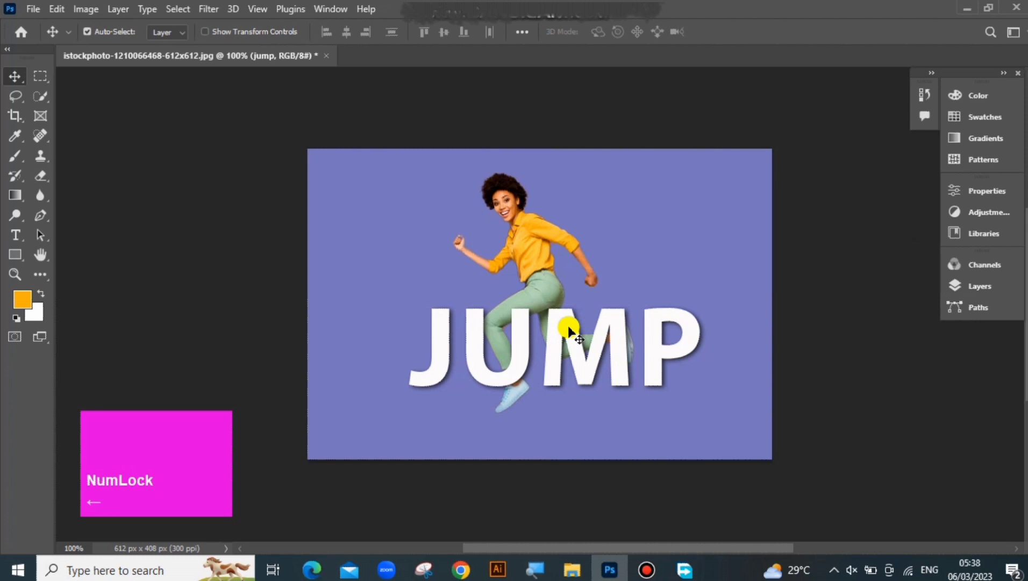
{"action": "key", "text": "Left"}
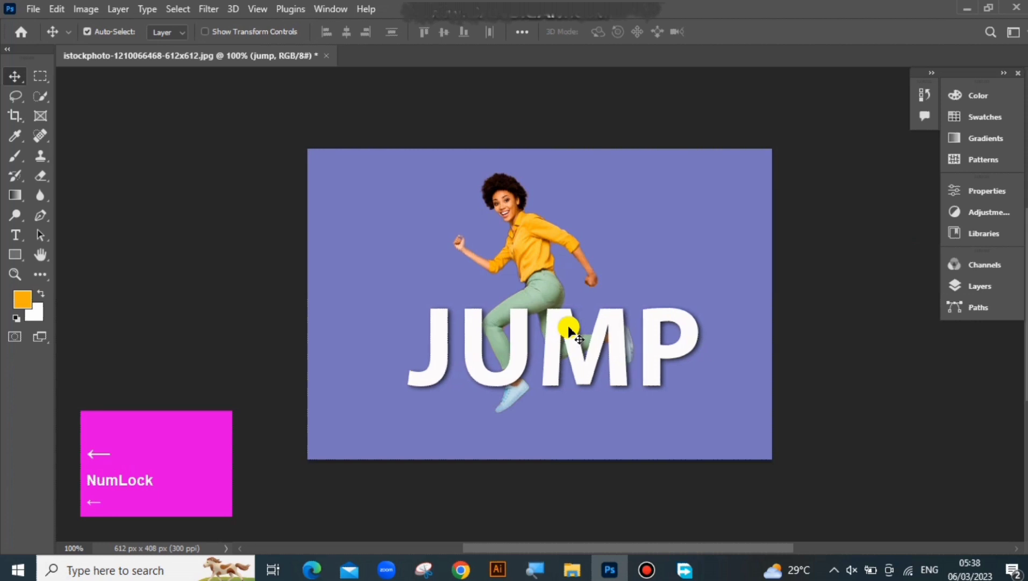
{"action": "key", "text": "Down"}
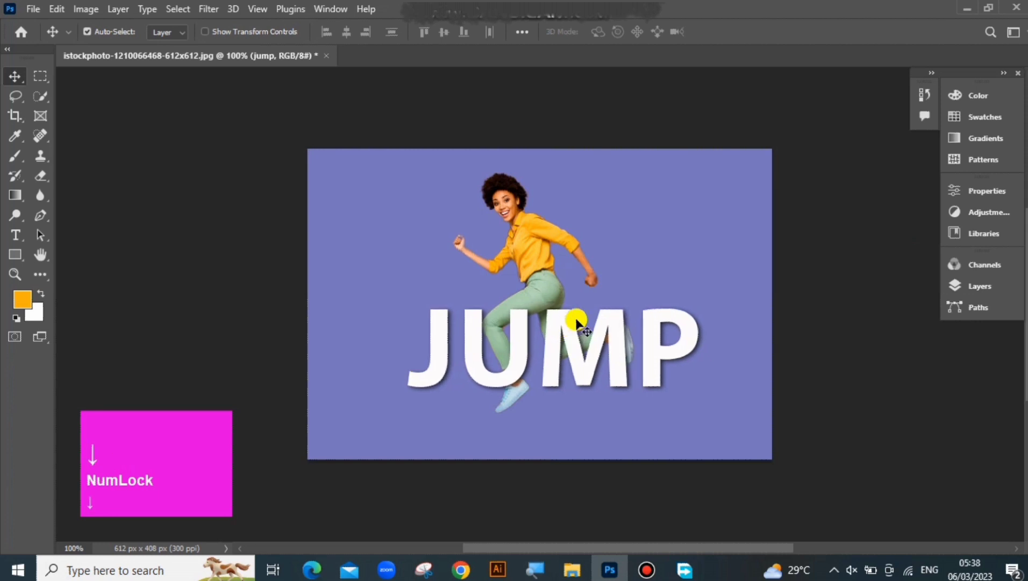
Step: Add a layer mask to the JUMP text layer and load the woman's outline from the Background copy mask as a selection
{"action": "left_click", "coordinate": [983, 286]}
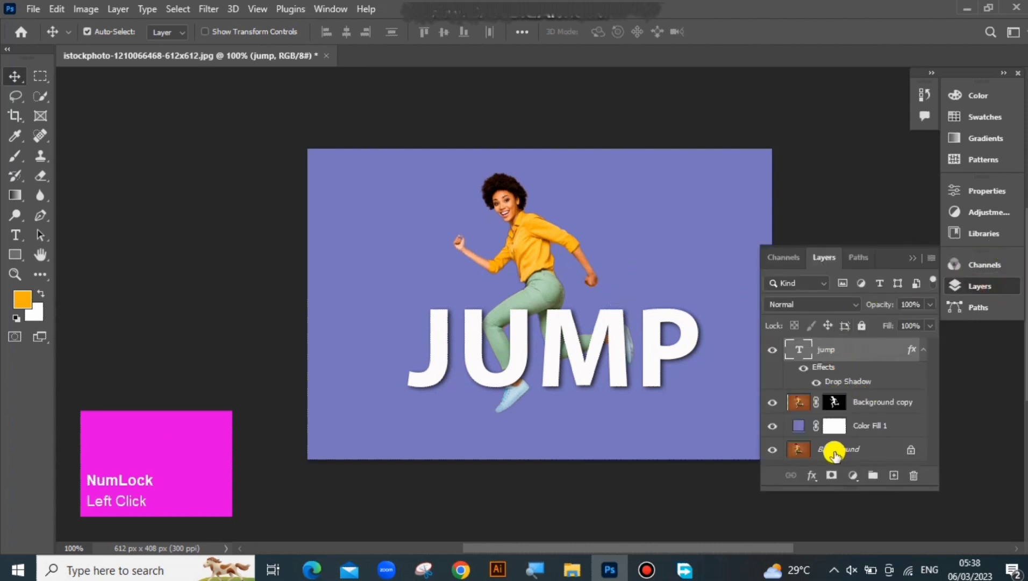
{"action": "left_click", "coordinate": [832, 476]}
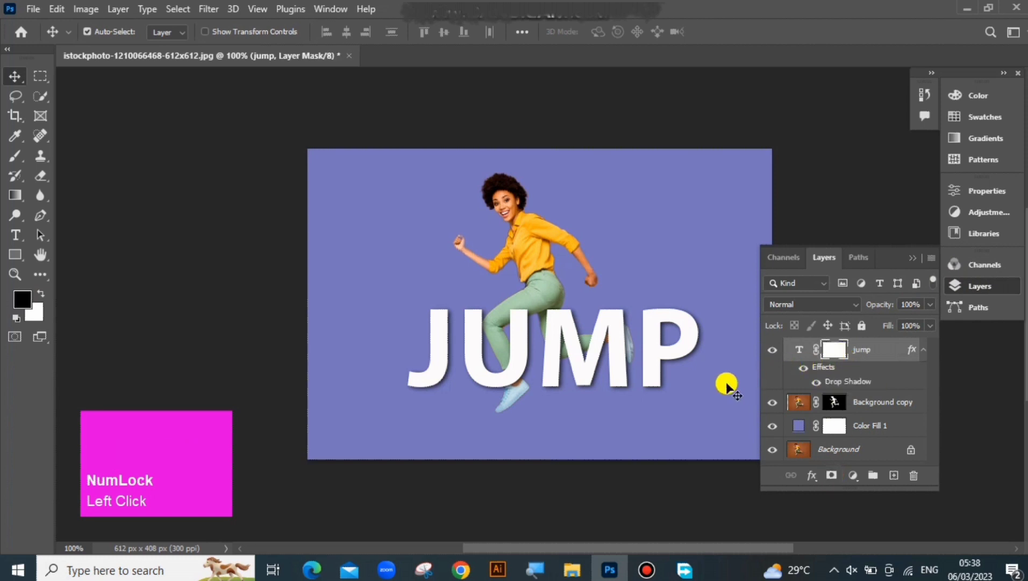
{"action": "left_click", "coordinate": [835, 350], "text": "ctrl"}
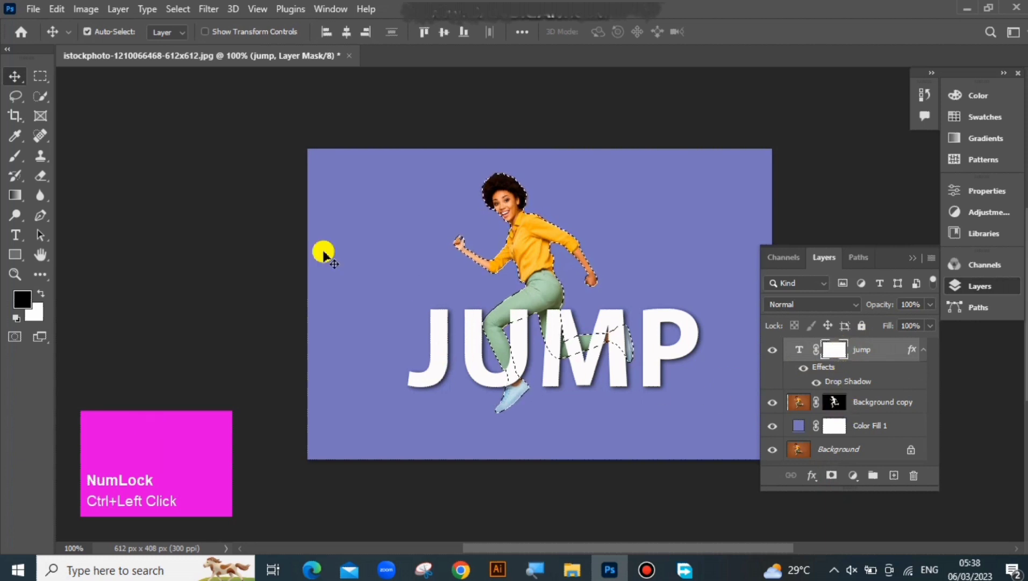
Step: Paint black with the Brush tool on the JUMP mask over the woman's front leg to hide the U there, and deselect
{"action": "right_click", "coordinate": [15, 155]}
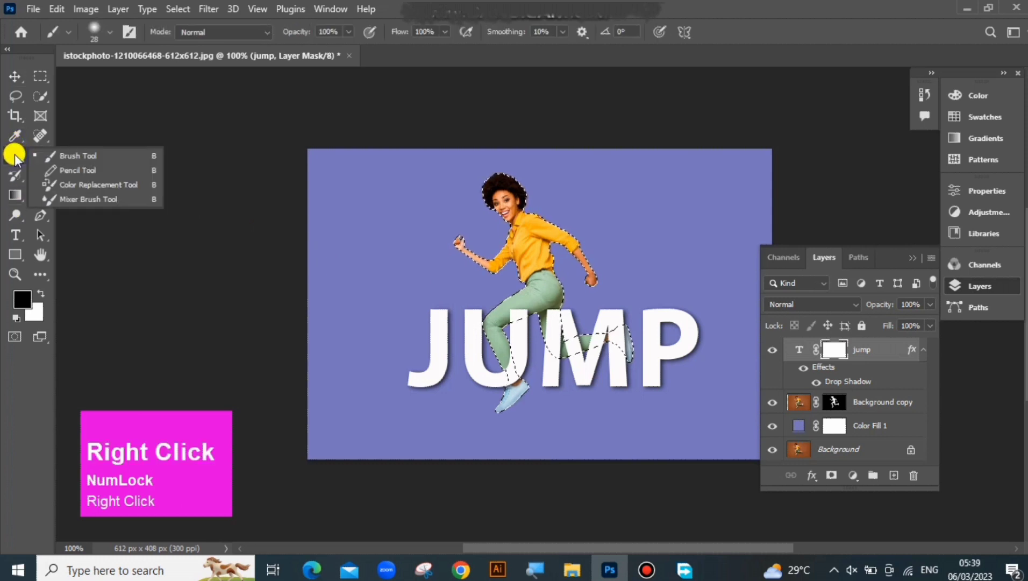
{"action": "left_click", "coordinate": [69, 156]}
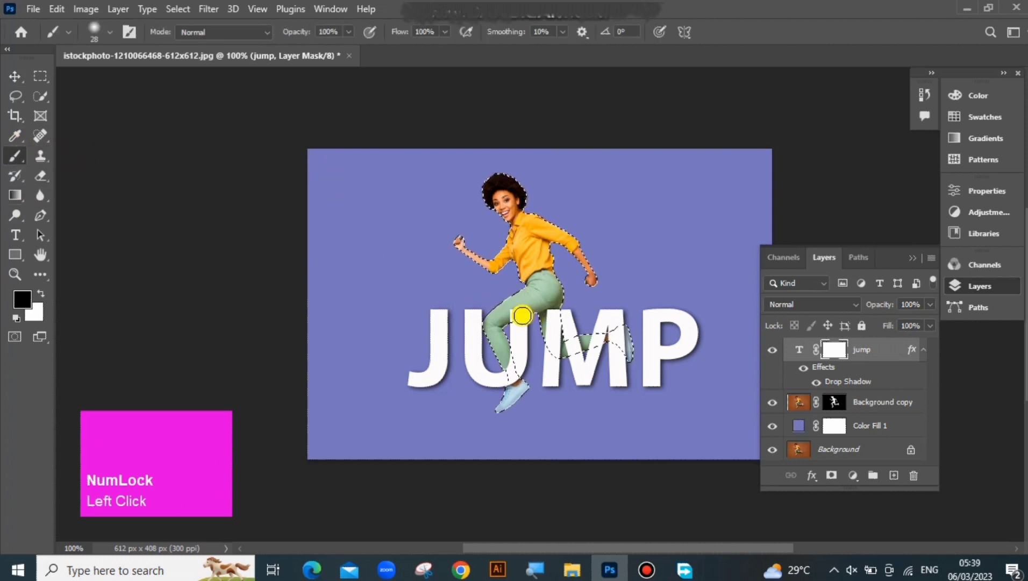
{"action": "left_click", "coordinate": [513, 314]}
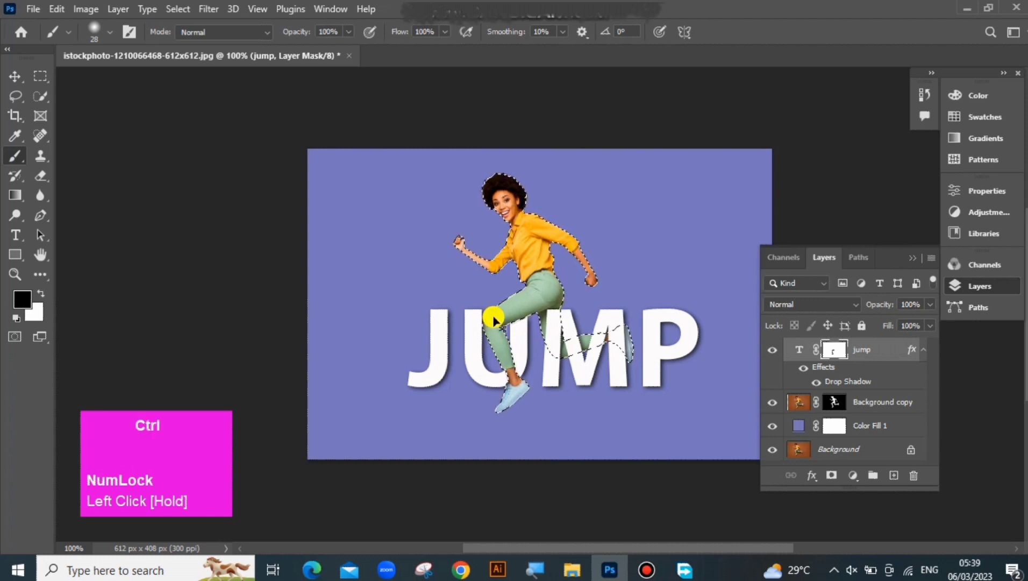
{"action": "key", "text": "ctrl+d"}
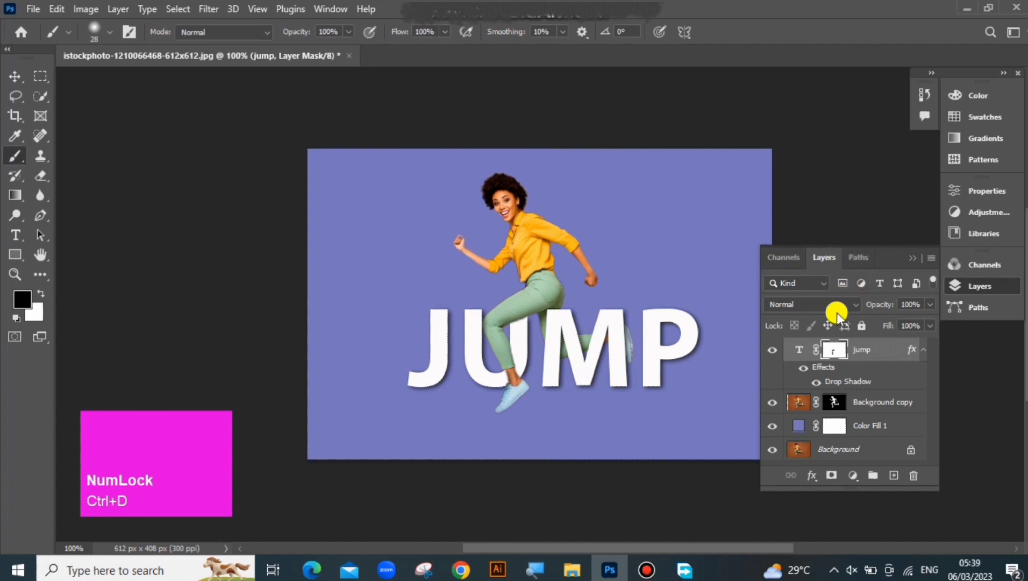
Step: Change the Color Fill 1 background to a slightly more saturated blue-violet, #6c6ebd
{"action": "left_click", "coordinate": [797, 425]}
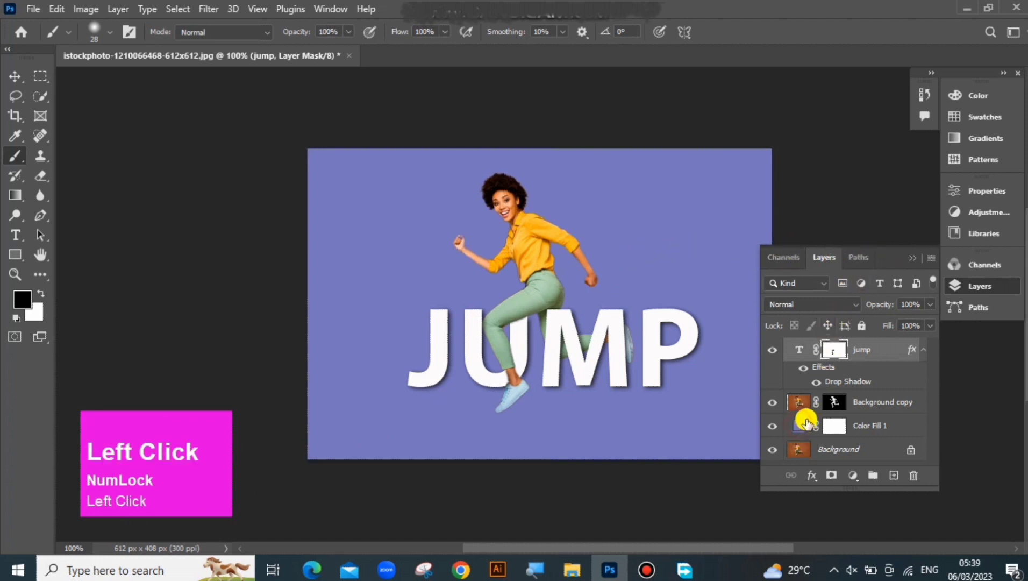
{"action": "double_click", "coordinate": [797, 425]}
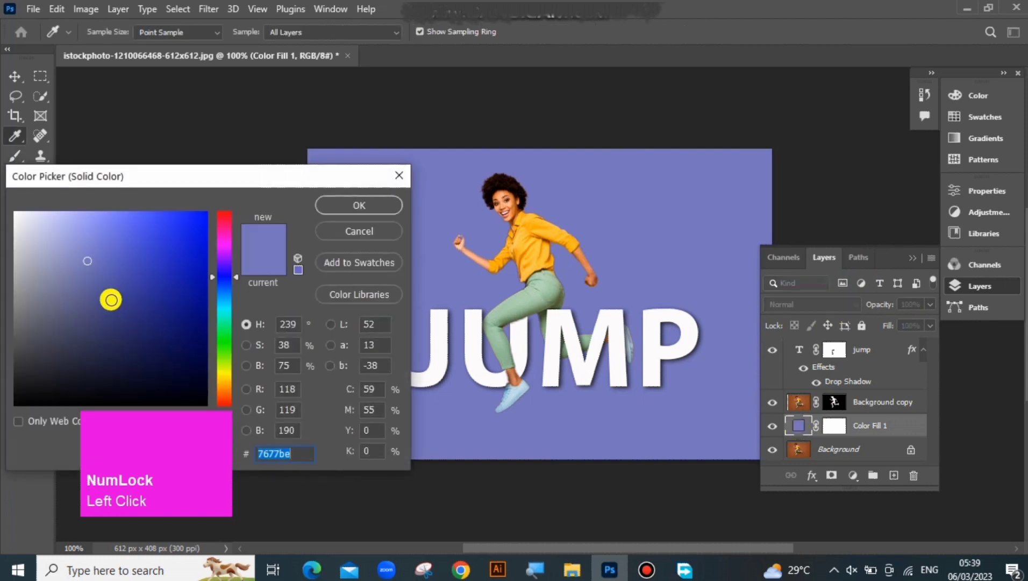
{"action": "left_click", "coordinate": [108, 302]}
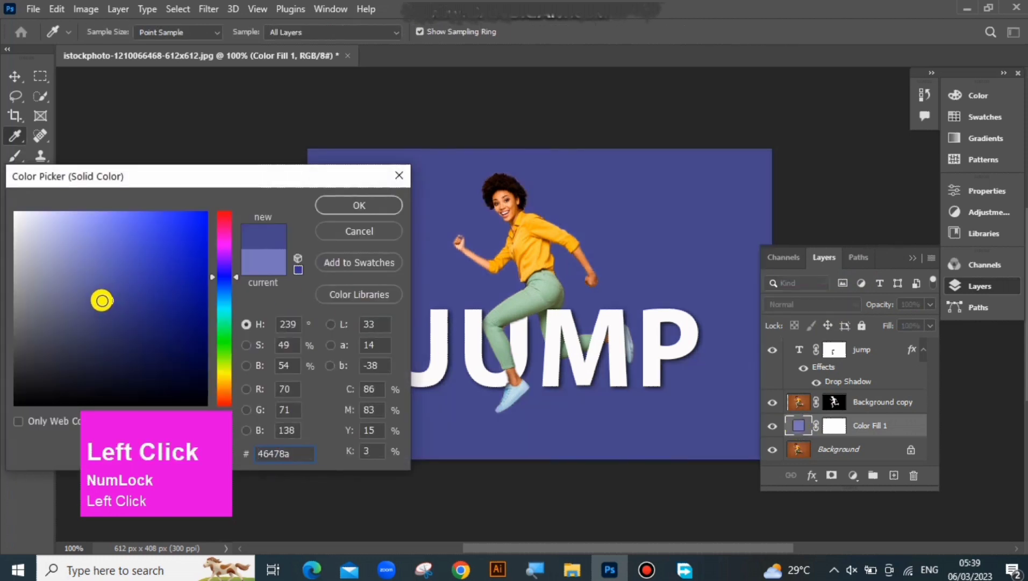
{"action": "left_click_drag", "start_coordinate": [92, 296], "coordinate": [93, 258]}
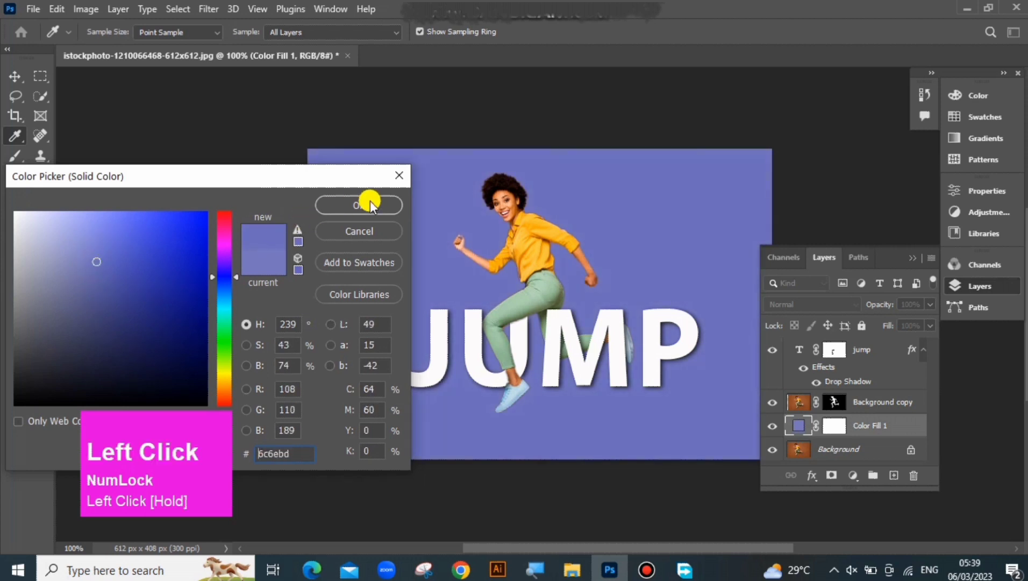
{"action": "left_click", "coordinate": [388, 204]}
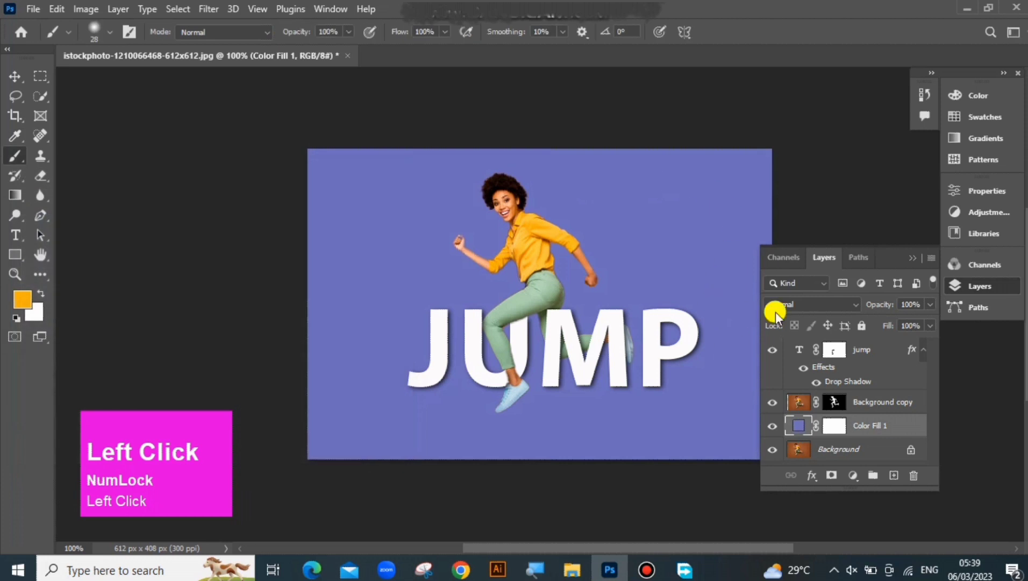
{"action": "left_click", "coordinate": [912, 257]}
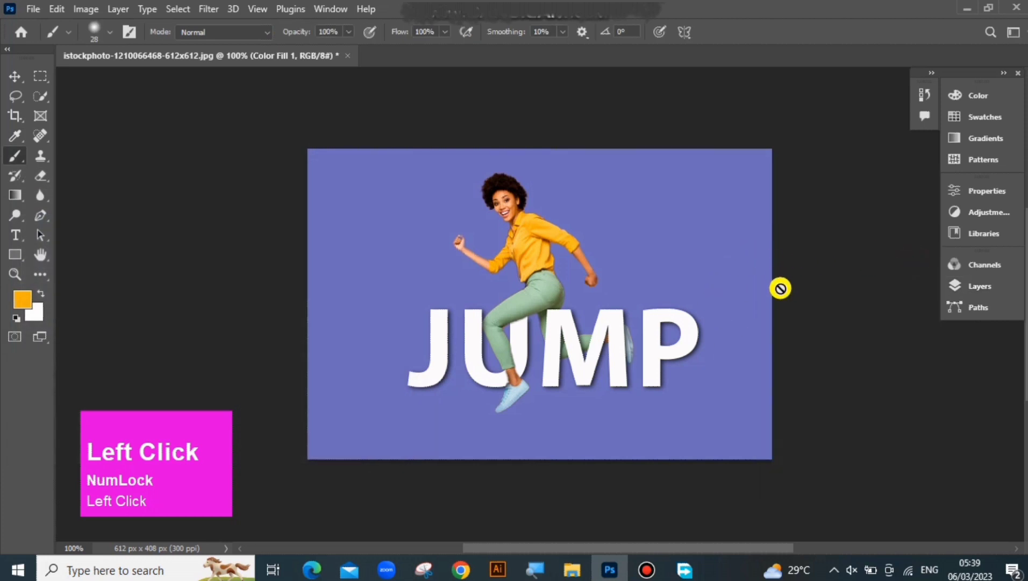